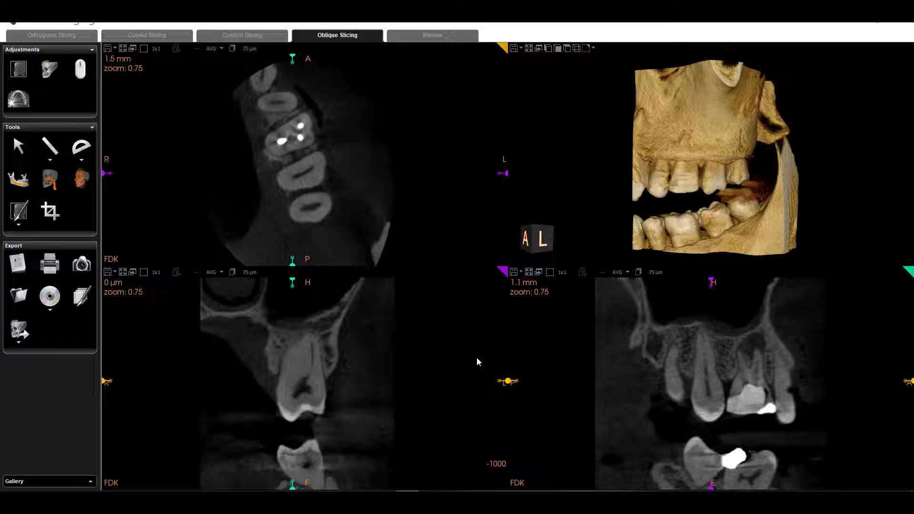
Step: Enlarge the axial view, move its slice to -1.6 mm at the canal openings, then restore four panes
left_click(123, 49)
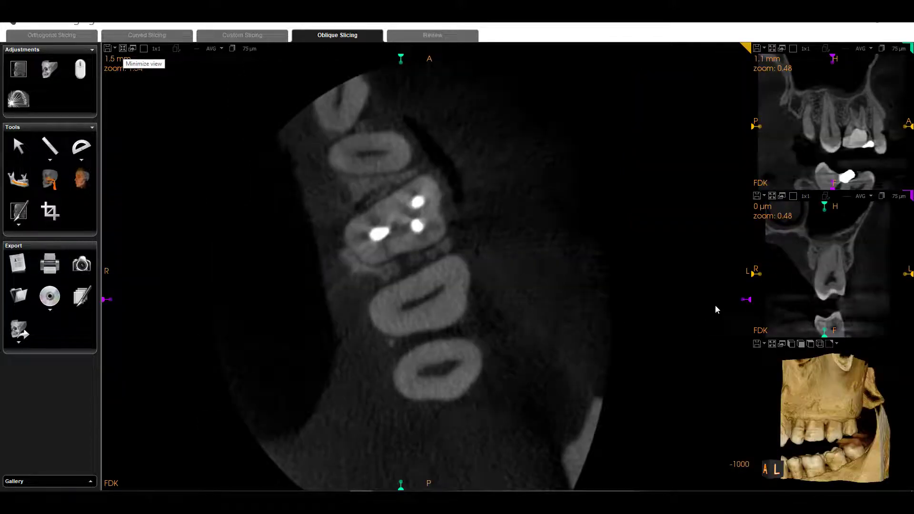
mouse_move(753, 273)
left_mouse_down()
mouse_move(757, 321)
mouse_move(763, 215)
mouse_move(760, 265)
left_mouse_up()
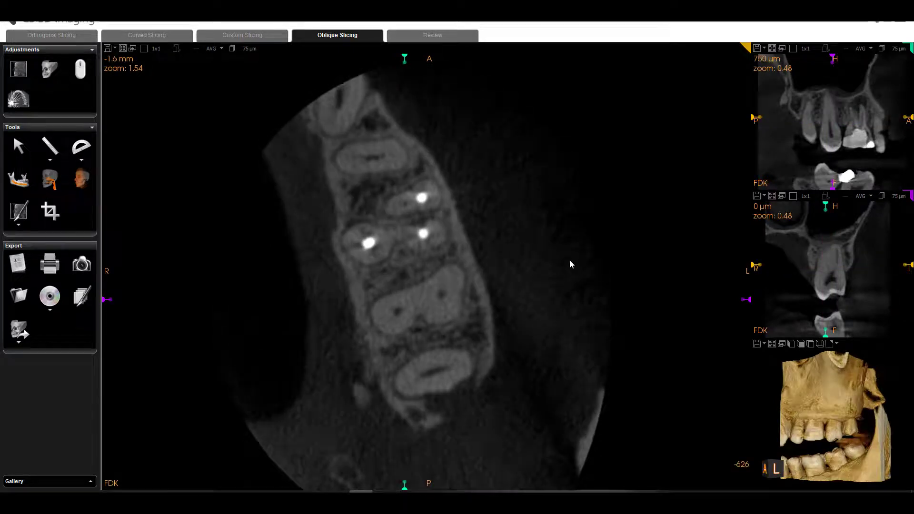
left_click(123, 49)
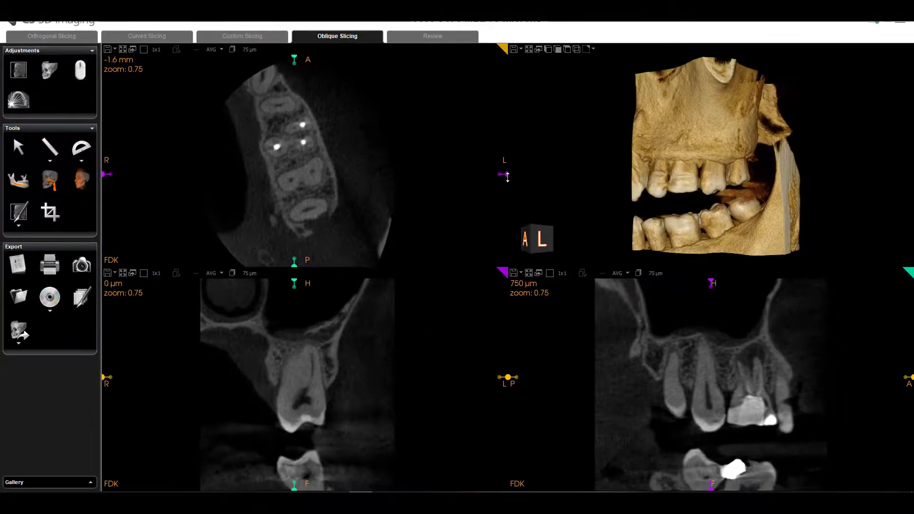
Step: Rotate the oblique slice planes across the molar so the cross-sections sit at -9.3 mm and -2.6 mm
left_click_drag(508, 177, 507, 179)
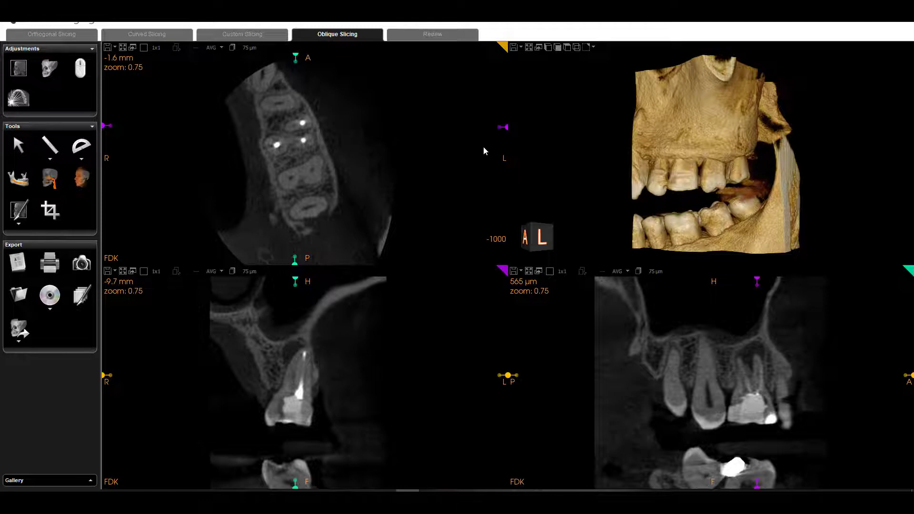
left_click(499, 127)
left_click_drag(498, 128, 491, 61)
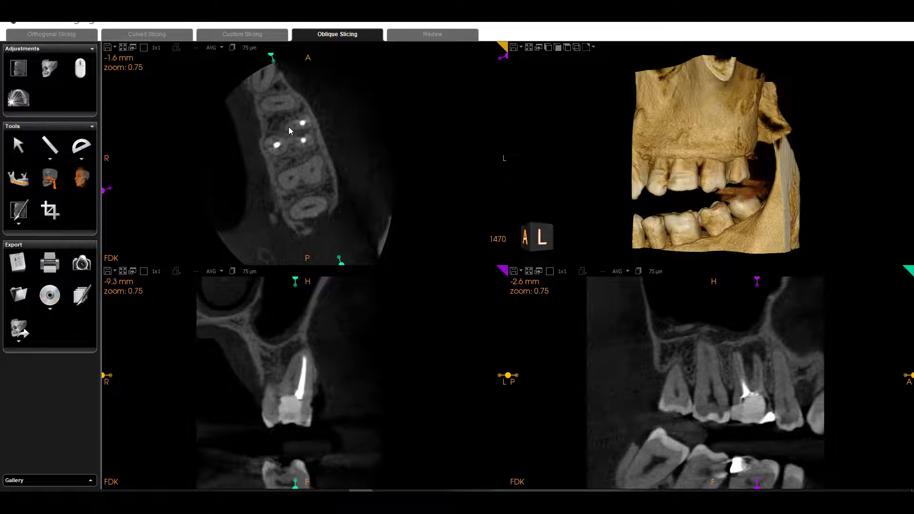
Step: Maximize the axial view, zoom it to 1.70 and step the slice to -888 µm
scroll(293, 127, "down", 2)
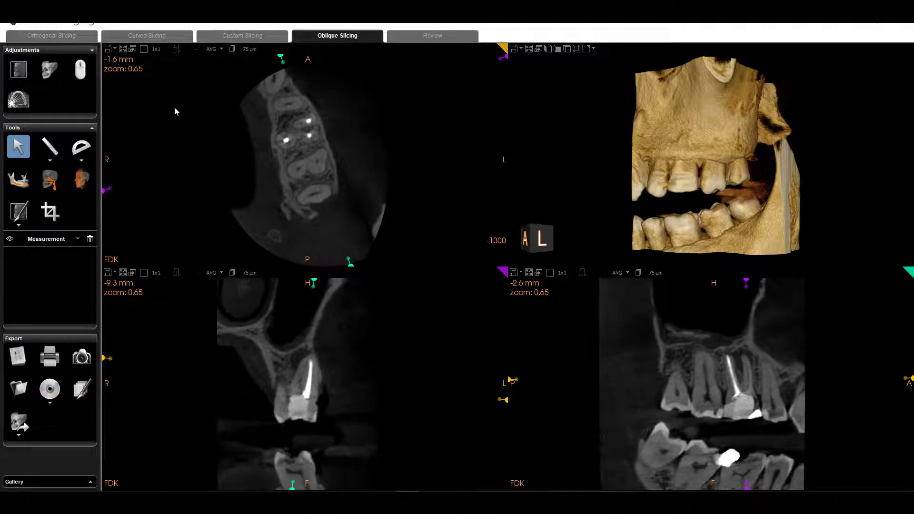
left_click(122, 50)
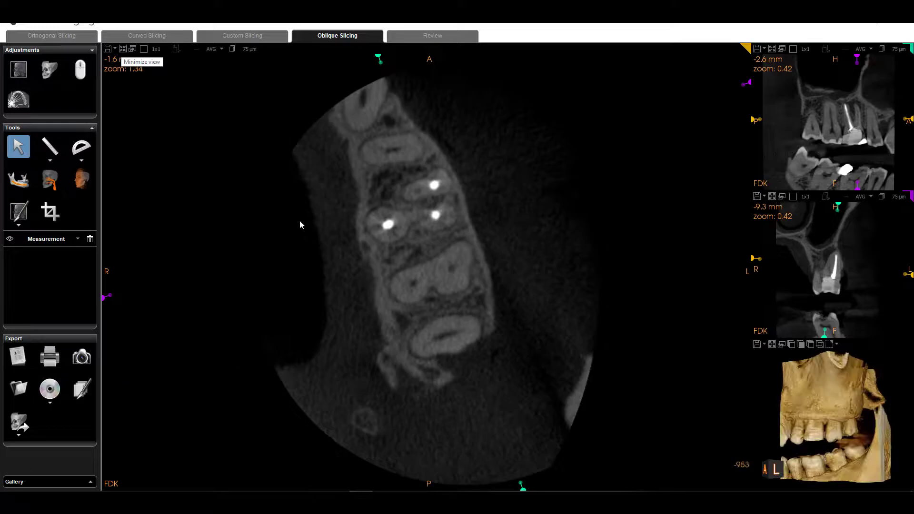
scroll(328, 235, "up", 3)
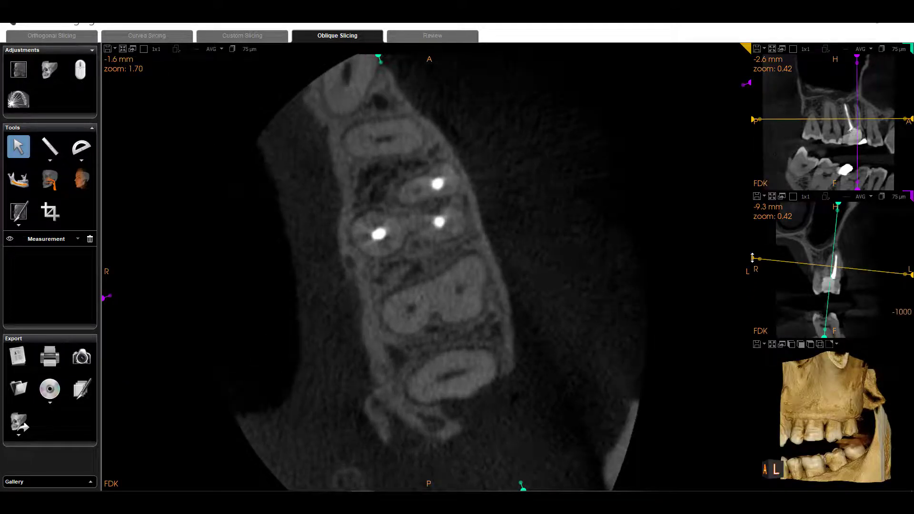
scroll(778, 273, "up", 2)
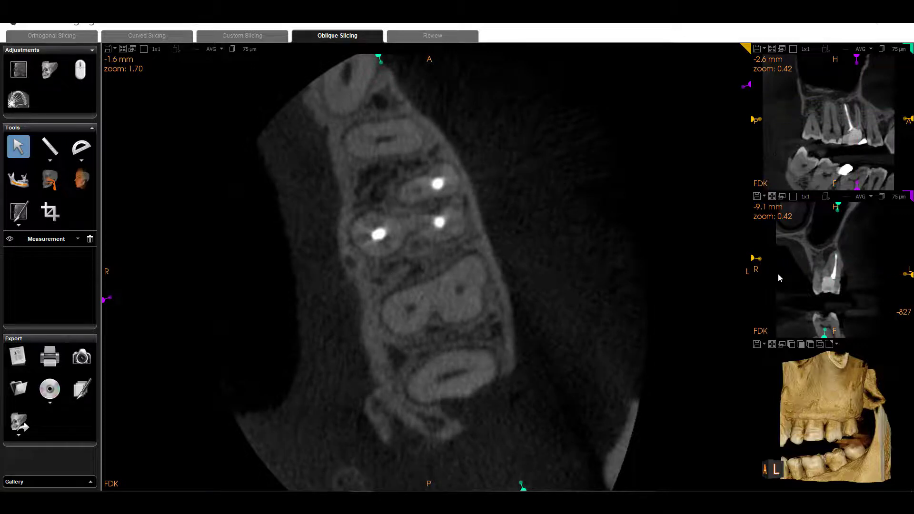
scroll(778, 271, "up", 4, "ctrl")
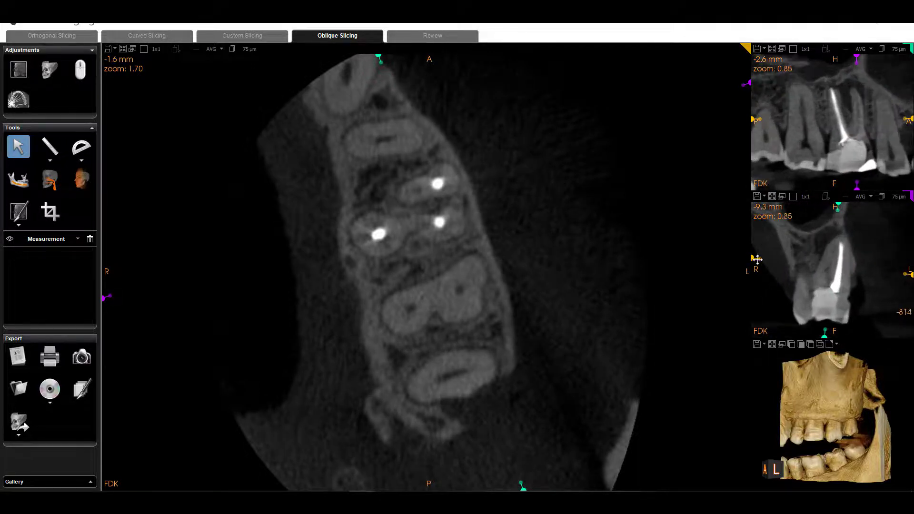
scroll(566, 274, "up", 4)
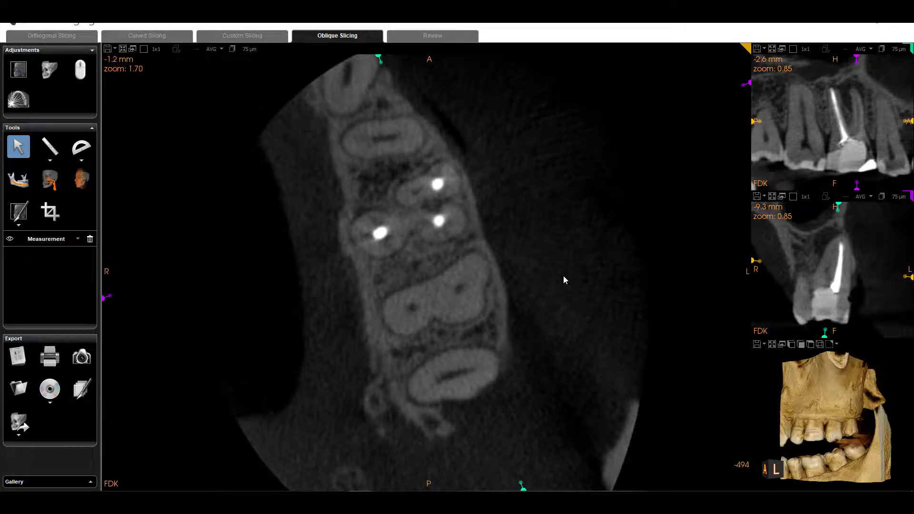
scroll(564, 280, "up", 4)
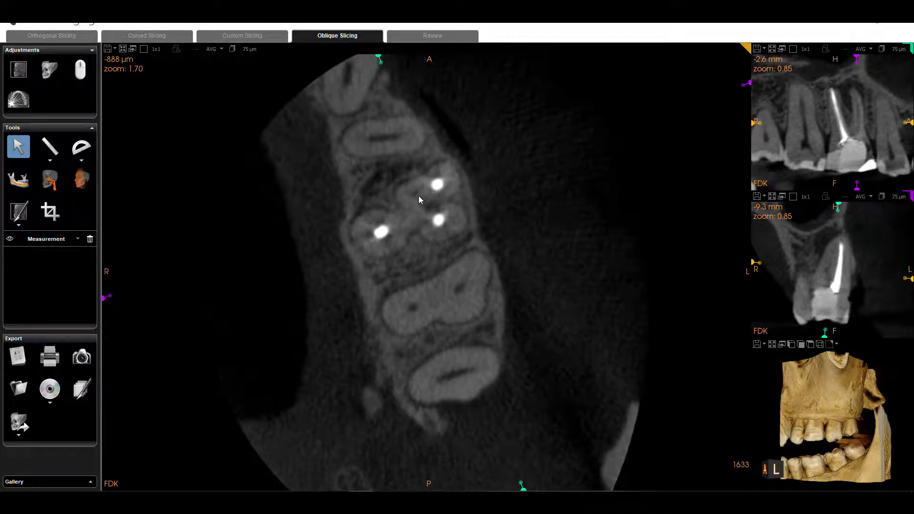
Step: Draw a 2.3 mm Ruler measurement from the canal filling, then delete it
left_click(49, 146)
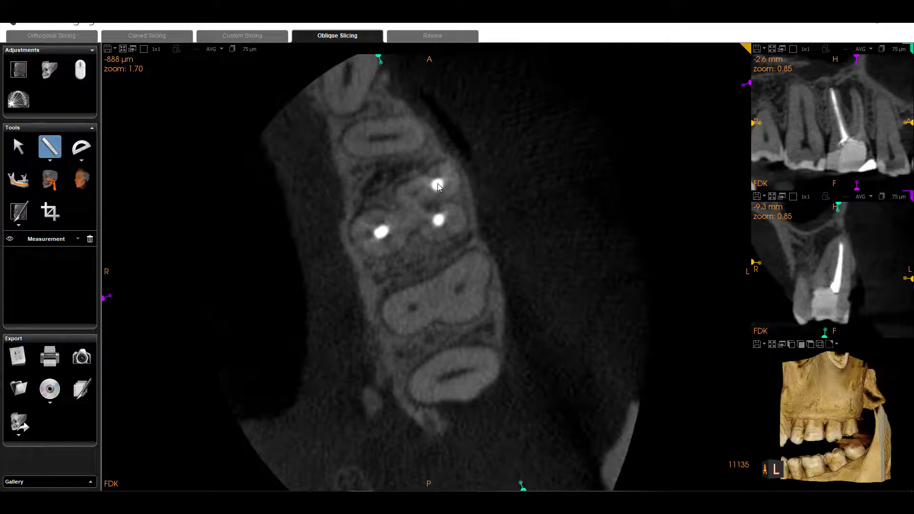
mouse_move(438, 183)
left_mouse_down()
mouse_move(415, 193)
mouse_move(494, 170)
left_mouse_up()
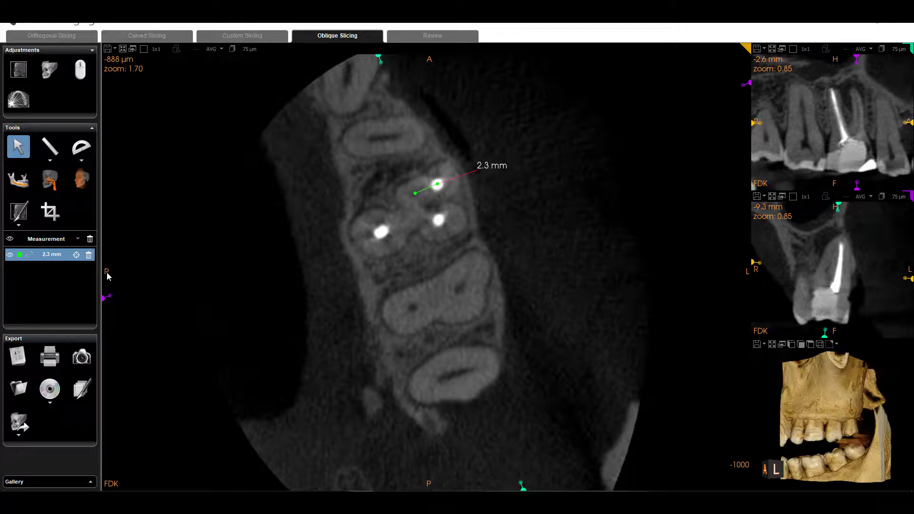
left_click(89, 254)
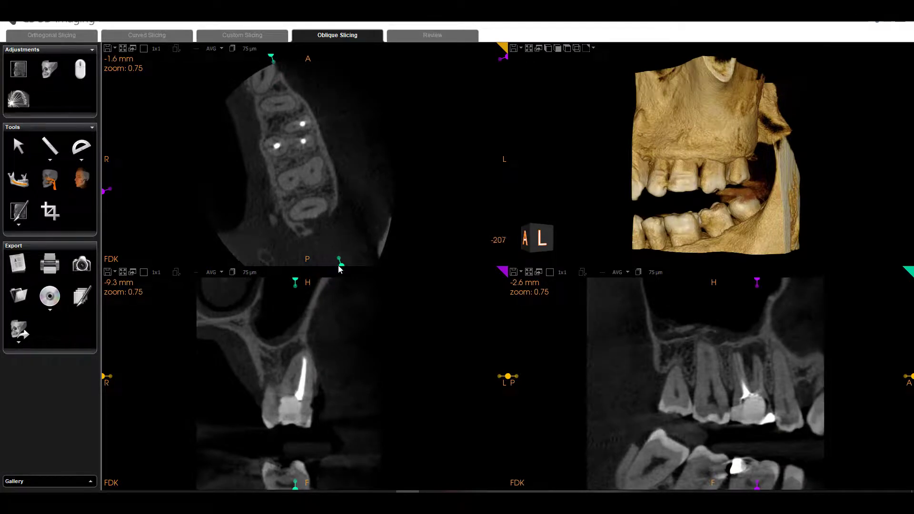
Step: Slide the oblique slice onto the filled canal at -2.5 mm and tilt the sagittal slice line
mouse_move(341, 265)
left_click_drag(341, 265, 305, 276)
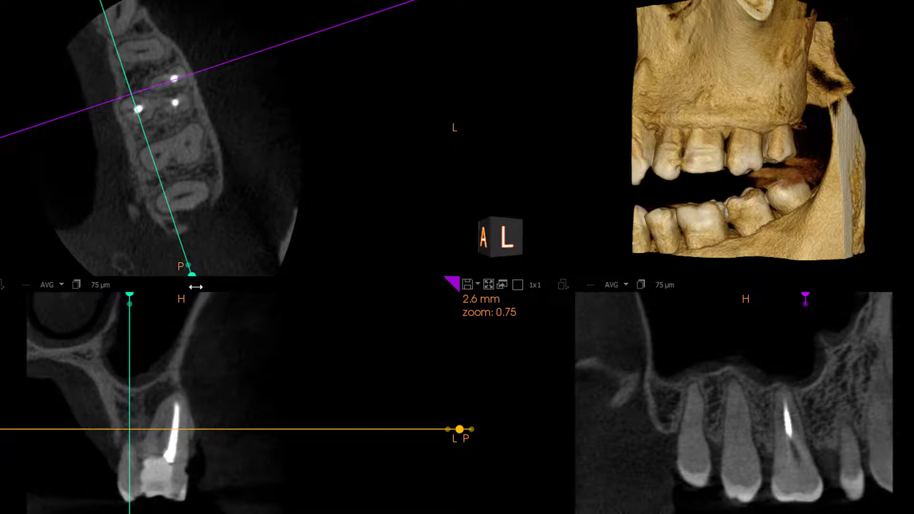
left_click_drag(196, 287, 231, 289)
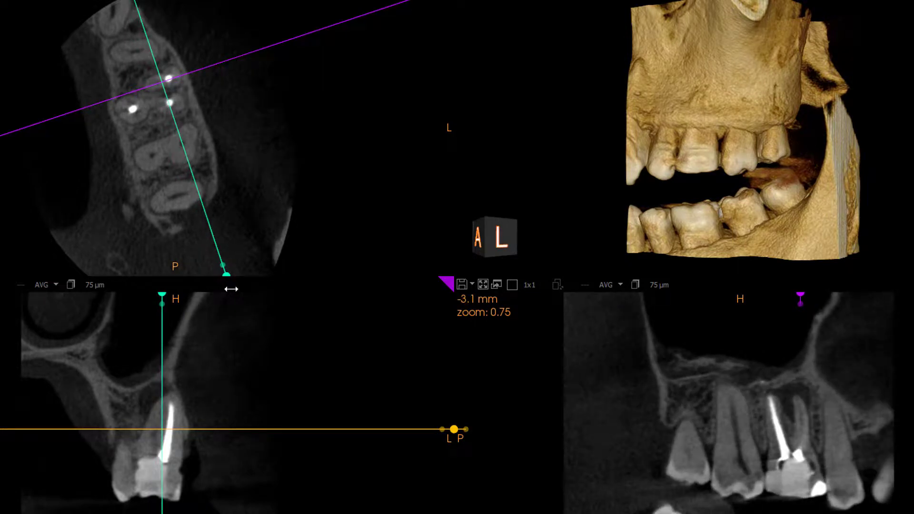
left_click_drag(233, 288, 236, 283)
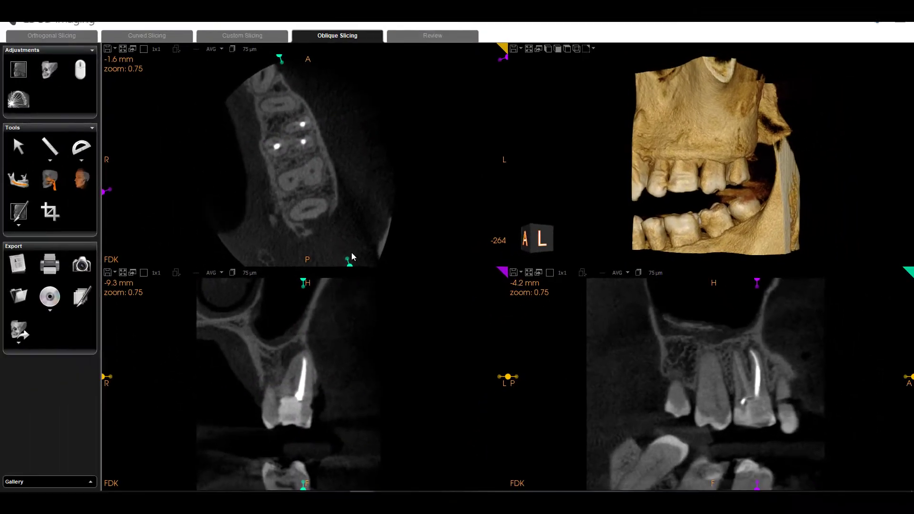
left_click_drag(349, 265, 343, 267)
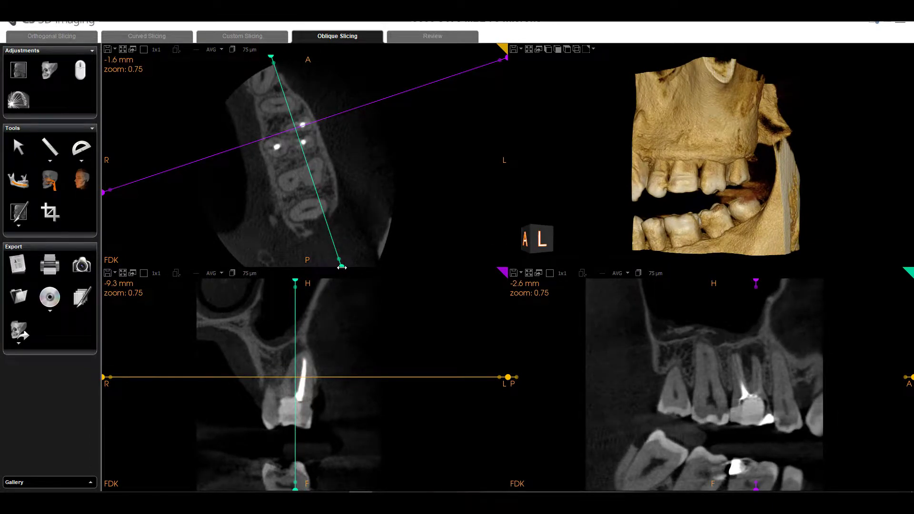
left_click_drag(296, 284, 305, 290)
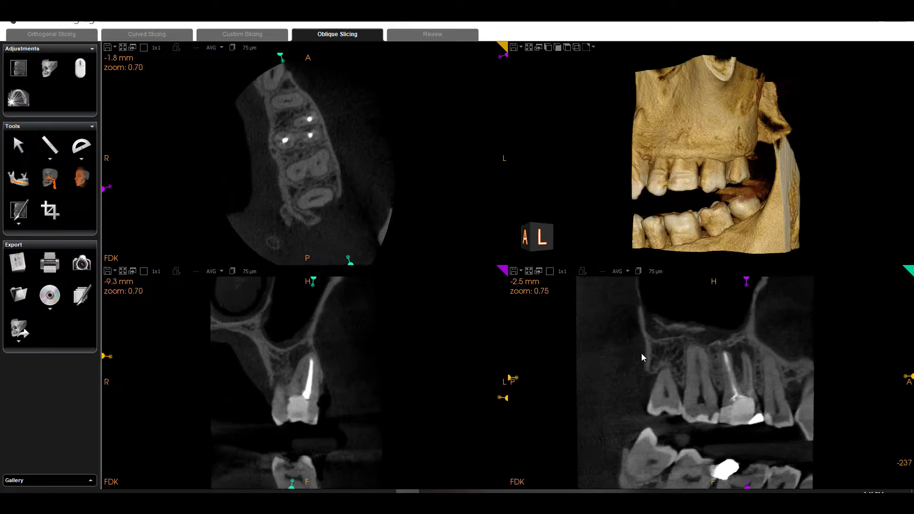
Step: Zoom the cross-sectional view to 1.35 and step its slice to -2.8 mm along the root filling
scroll(642, 354, "up", 6)
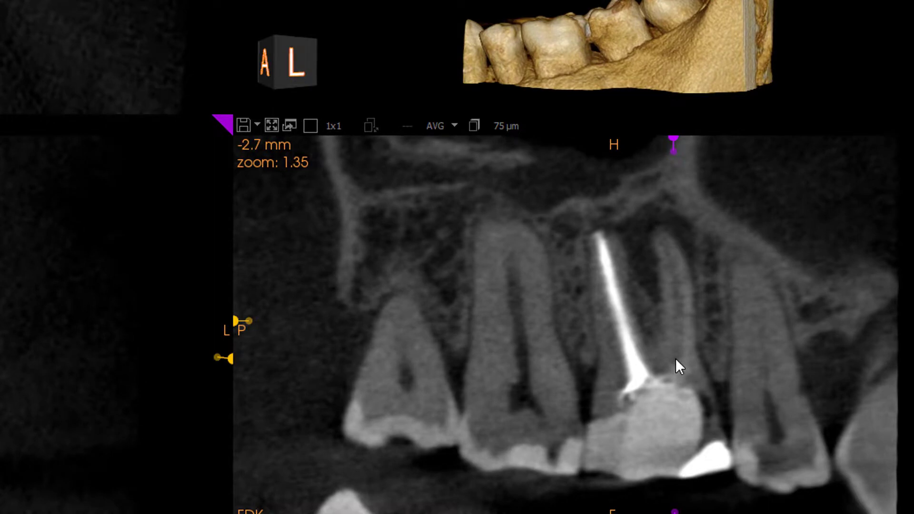
scroll(676, 358, "up", 2)
scroll(678, 305, "down", 2)
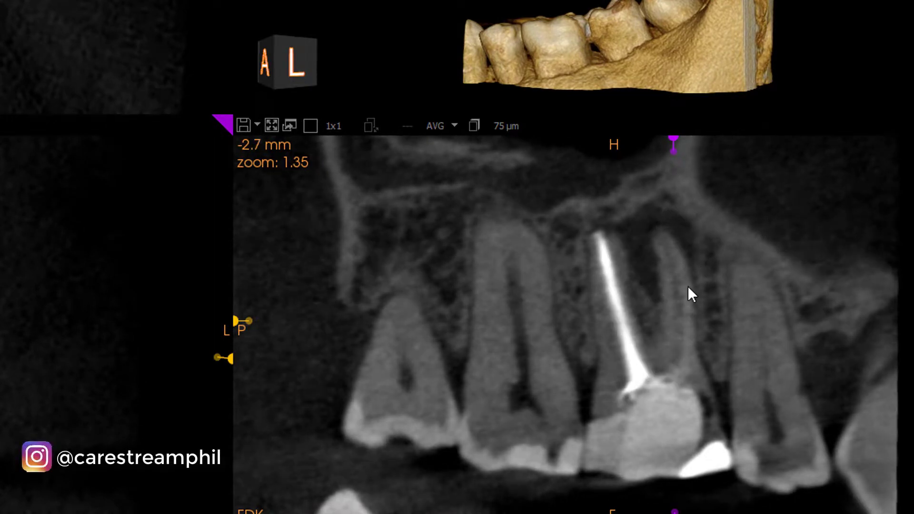
scroll(692, 300, "down", 1)
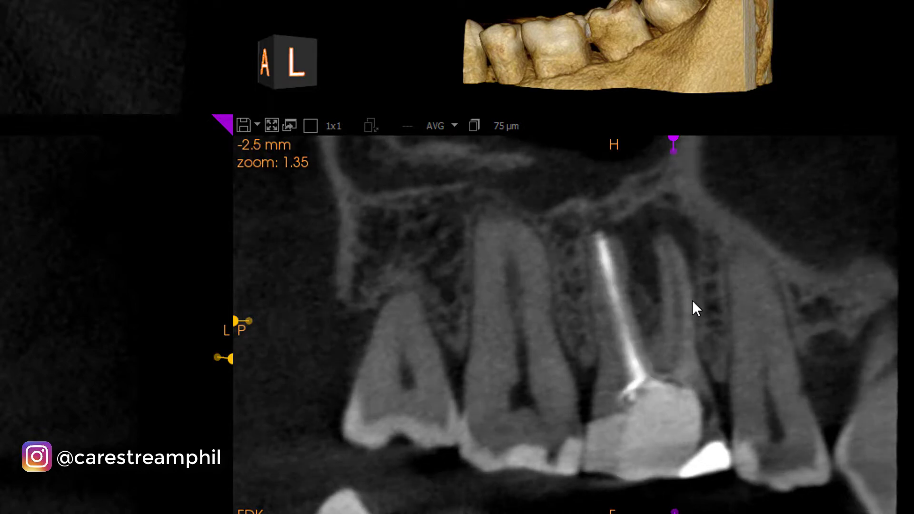
scroll(693, 303, "up", 1)
scroll(693, 303, "down", 2)
scroll(692, 312, "down", 2)
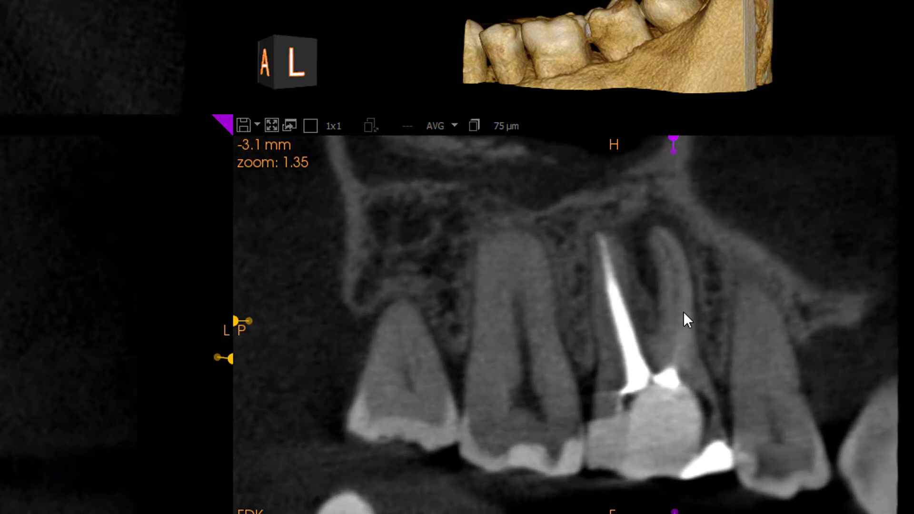
scroll(687, 315, "up", 2)
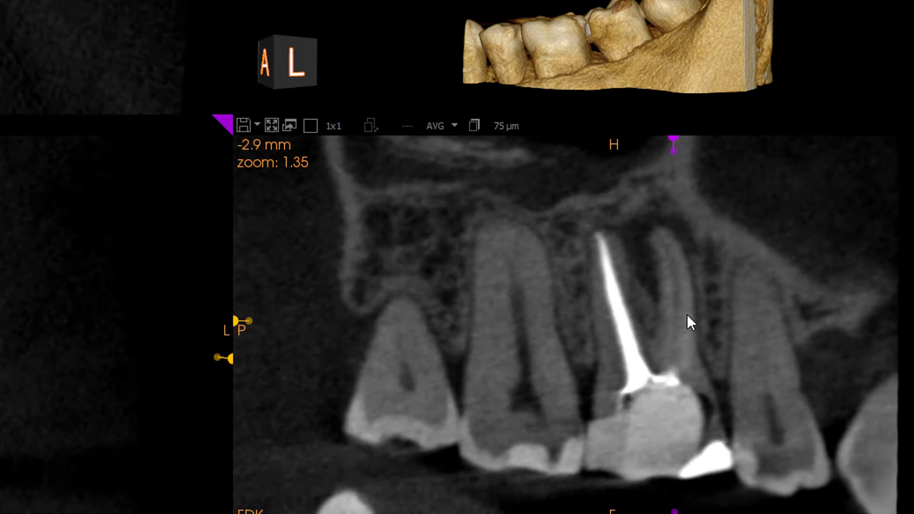
scroll(686, 320, "up", 1)
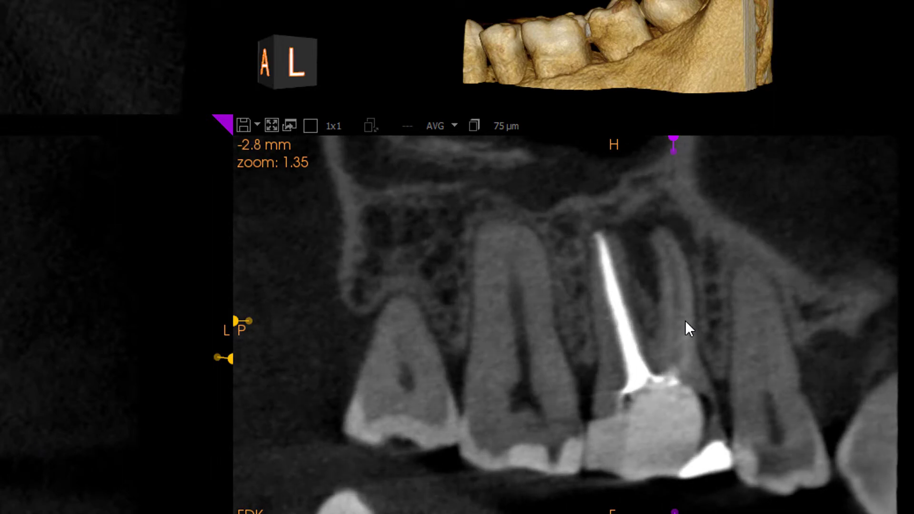